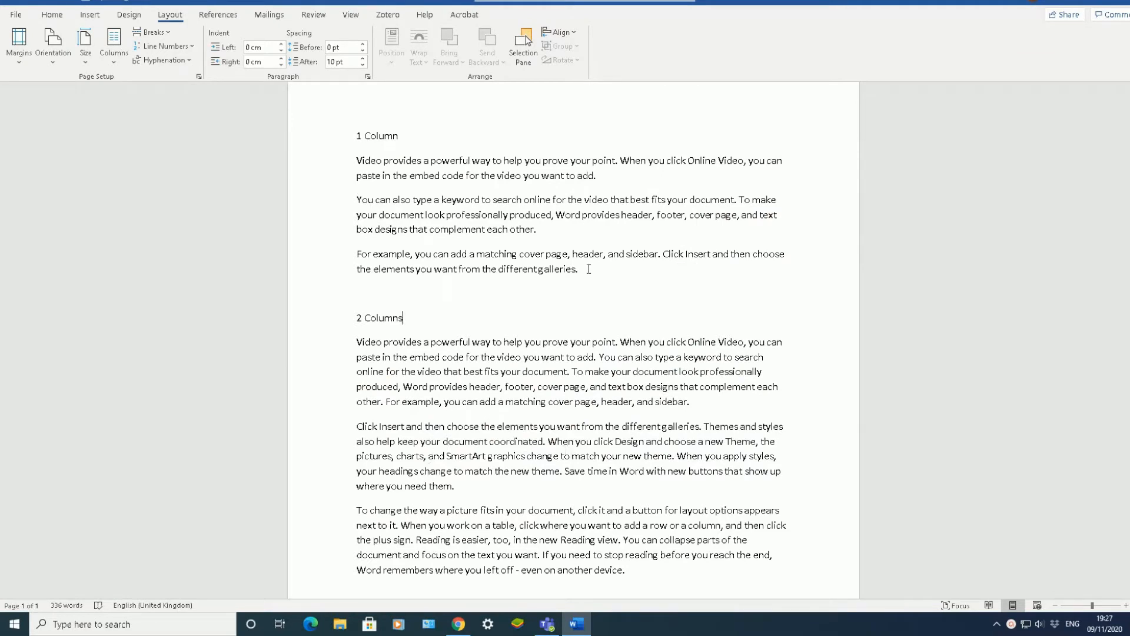
pyautogui.moveTo(355, 135); pyautogui.dragTo(608, 267)
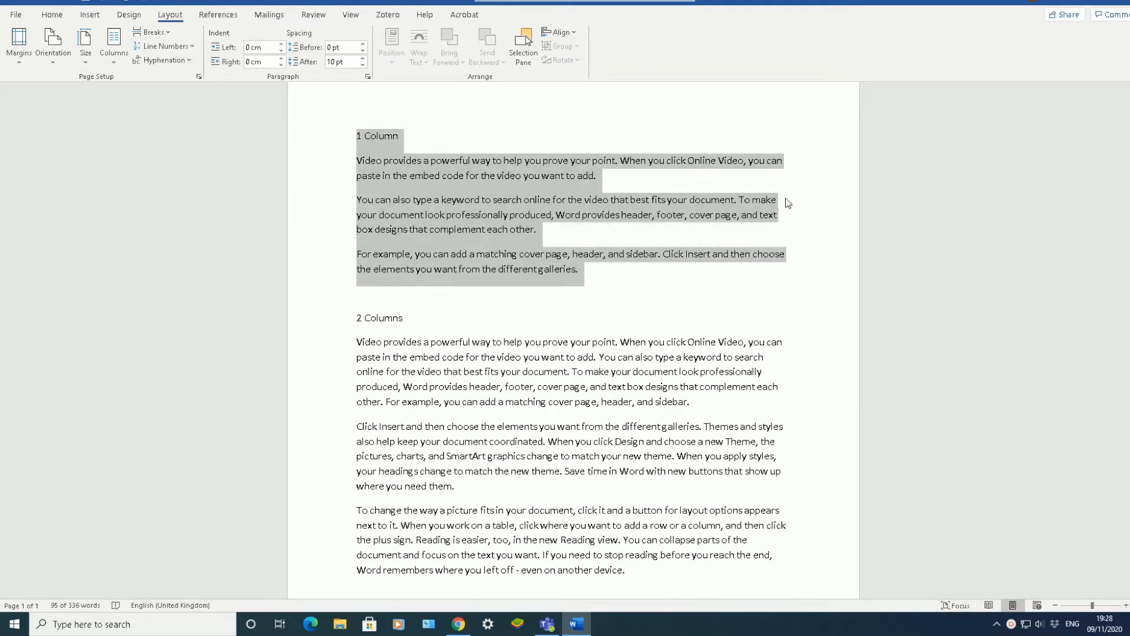
pyautogui.scroll(-2, 365, 313)
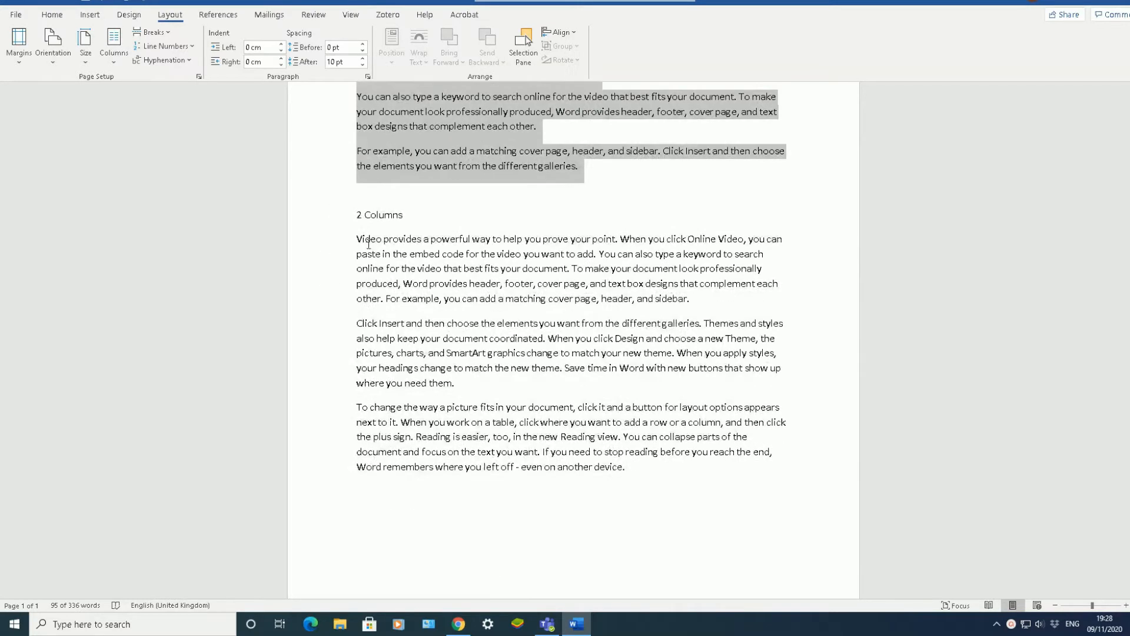
pyautogui.moveTo(359, 221); pyautogui.dragTo(669, 459)
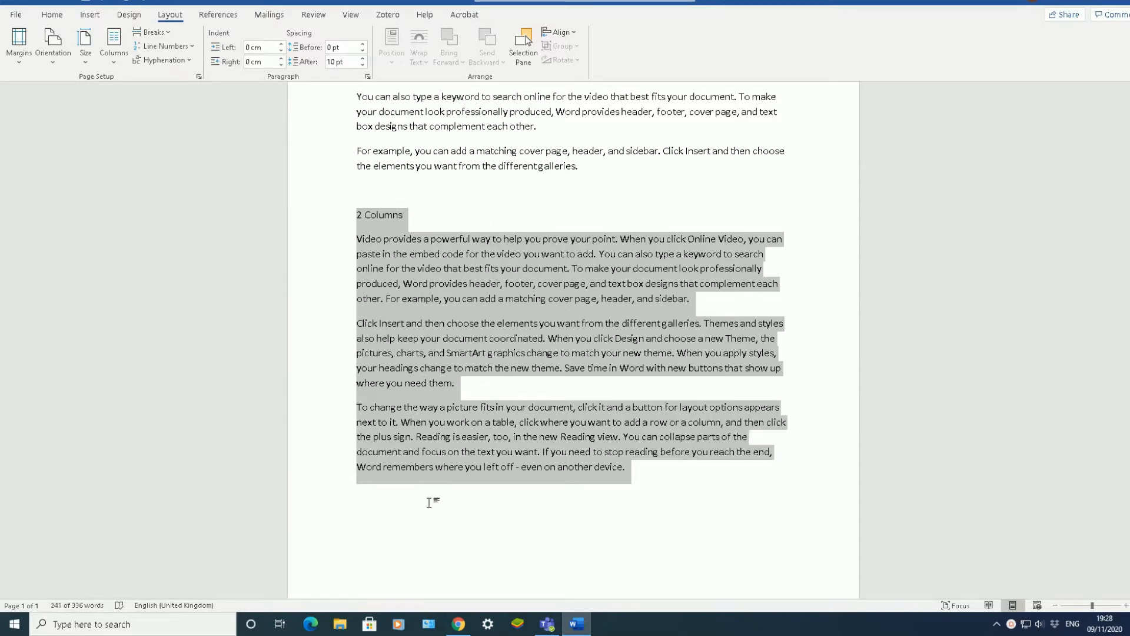
pyautogui.click(663, 488)
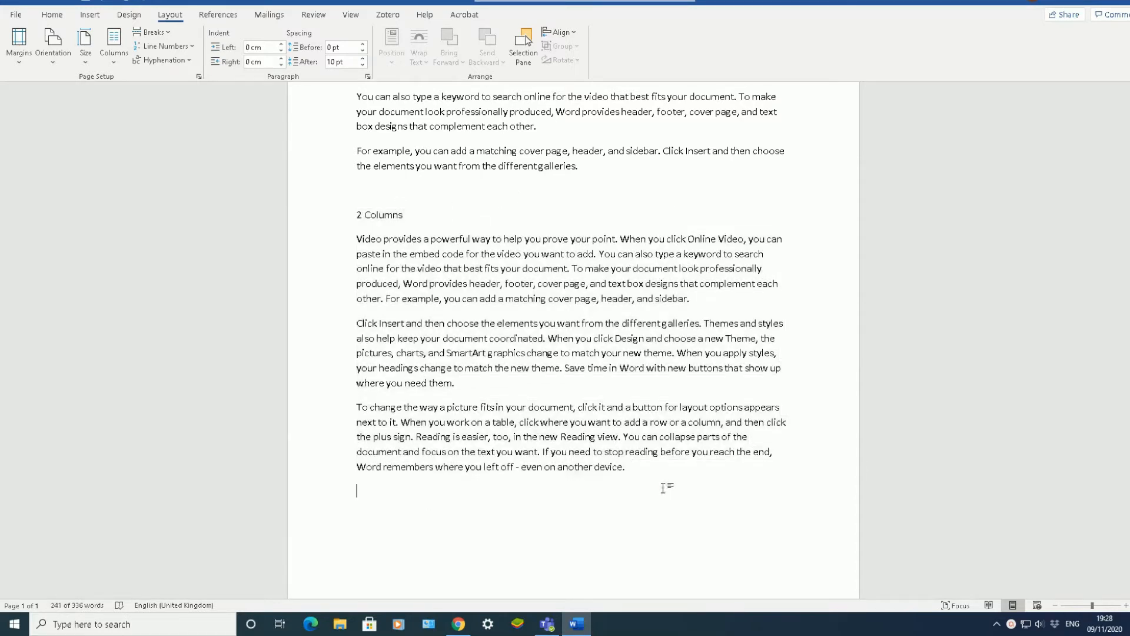
# Step: Arrange the three body paragraphs under the "2 Columns" heading in two columns
pyautogui.moveTo(659, 474); pyautogui.dragTo(343, 240)
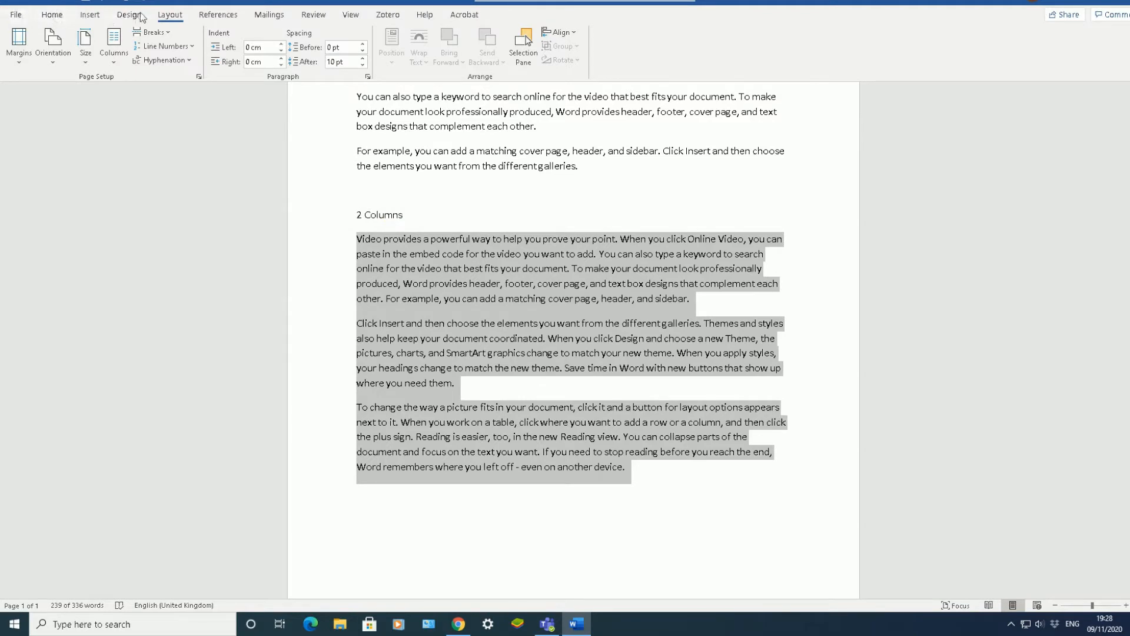
pyautogui.click(168, 16)
pyautogui.click(116, 58)
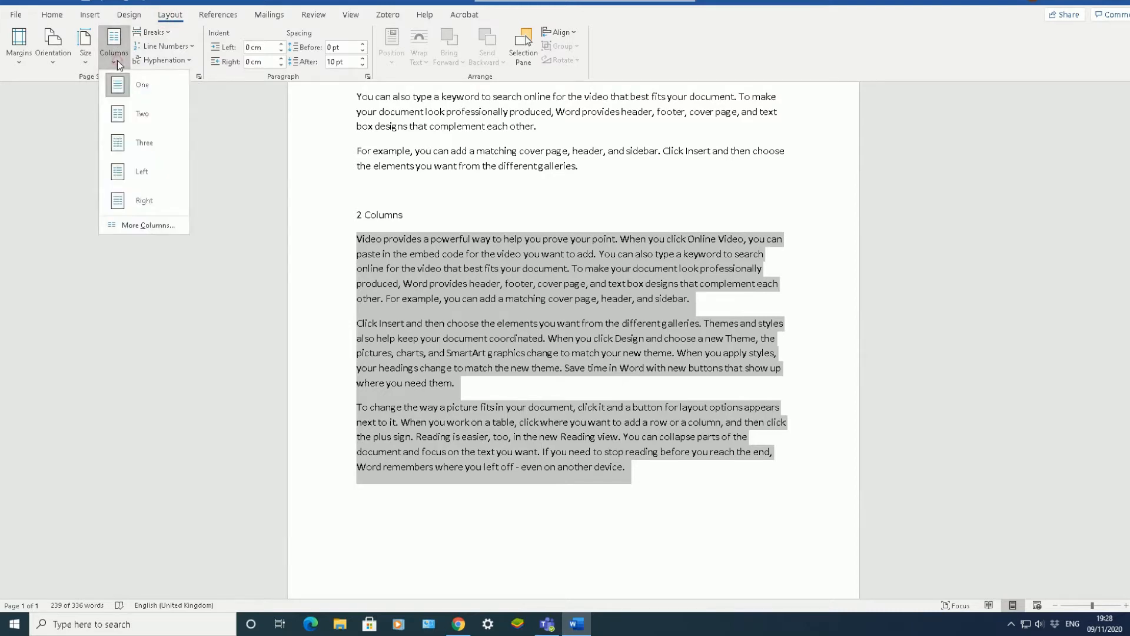
pyautogui.click(147, 118)
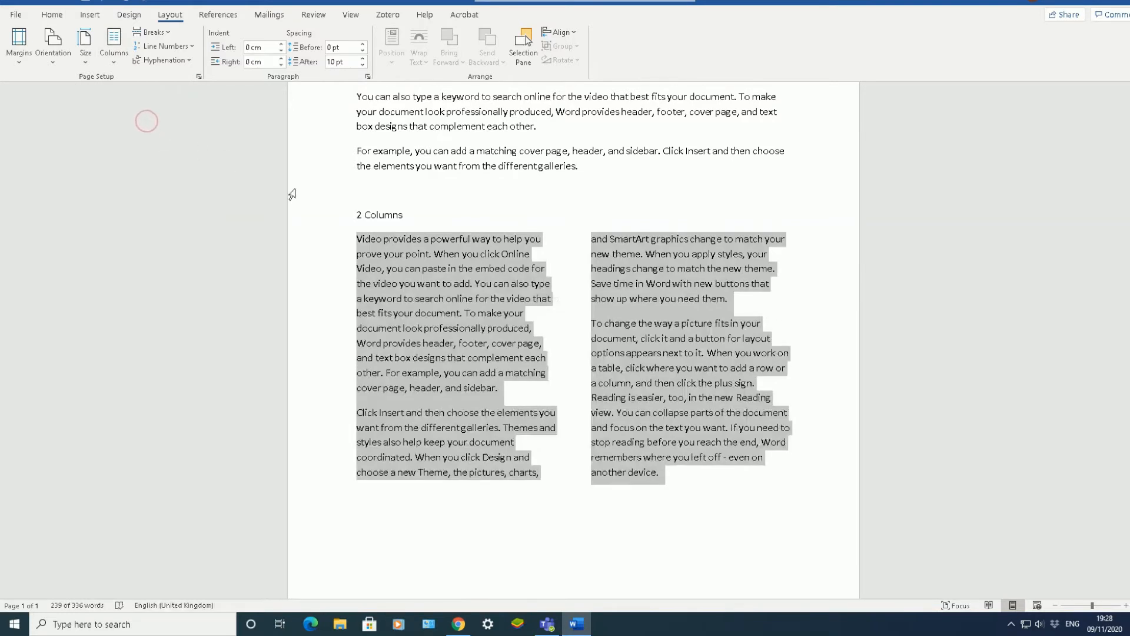
pyautogui.scroll(-2, 568, 242)
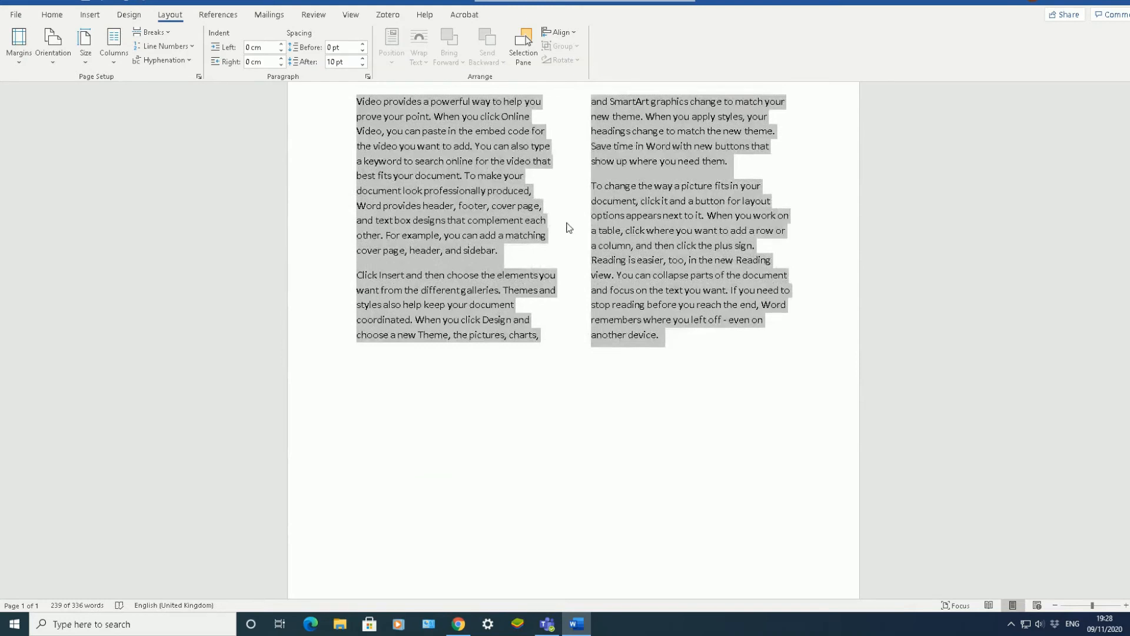
pyautogui.click(566, 223)
pyautogui.scroll(2, 575, 275)
pyautogui.scroll(3, 580, 275)
pyautogui.scroll(-3, 587, 280)
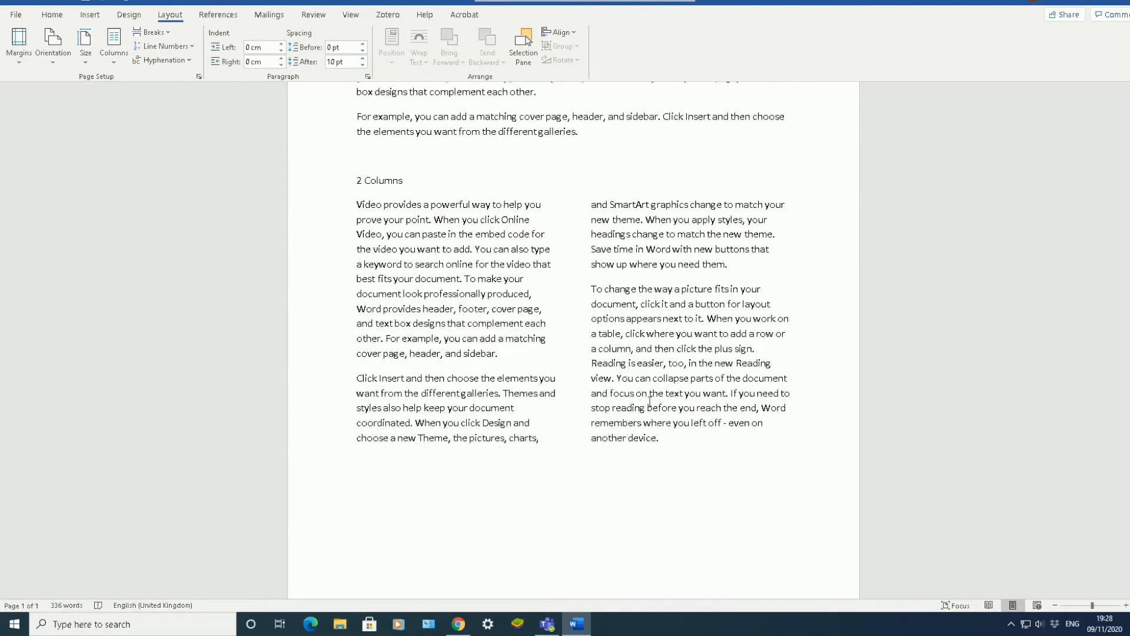
# Step: Select the three paragraphs under the "2 Columns" heading and try right, centre and left alignment on them
pyautogui.moveTo(678, 446); pyautogui.dragTo(348, 203)
pyautogui.click(59, 15)
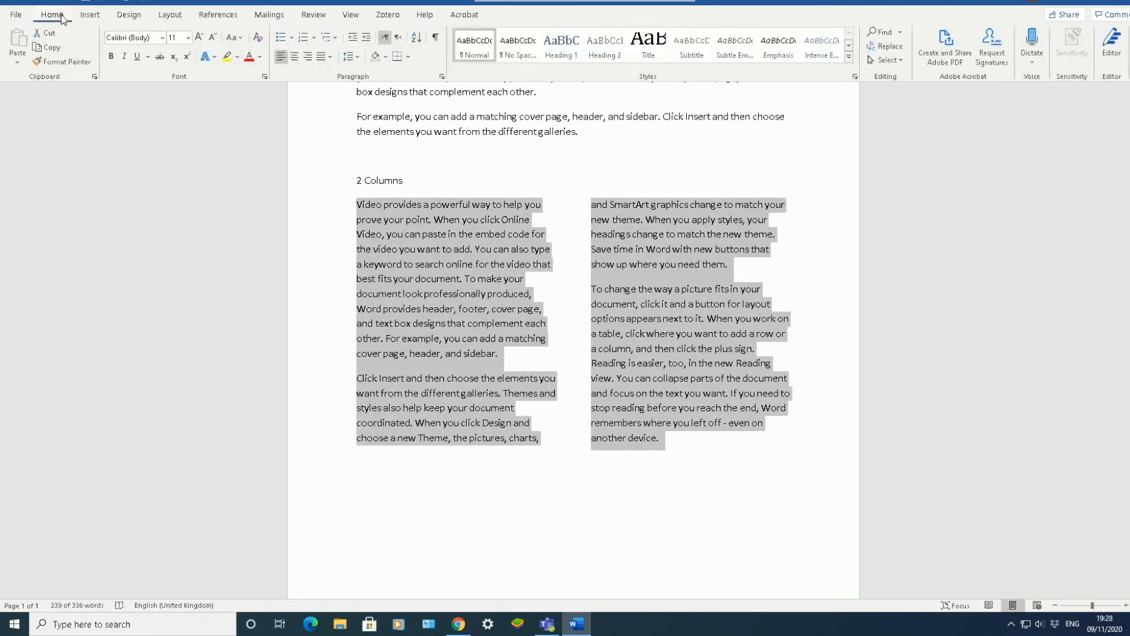
pyautogui.click(329, 57)
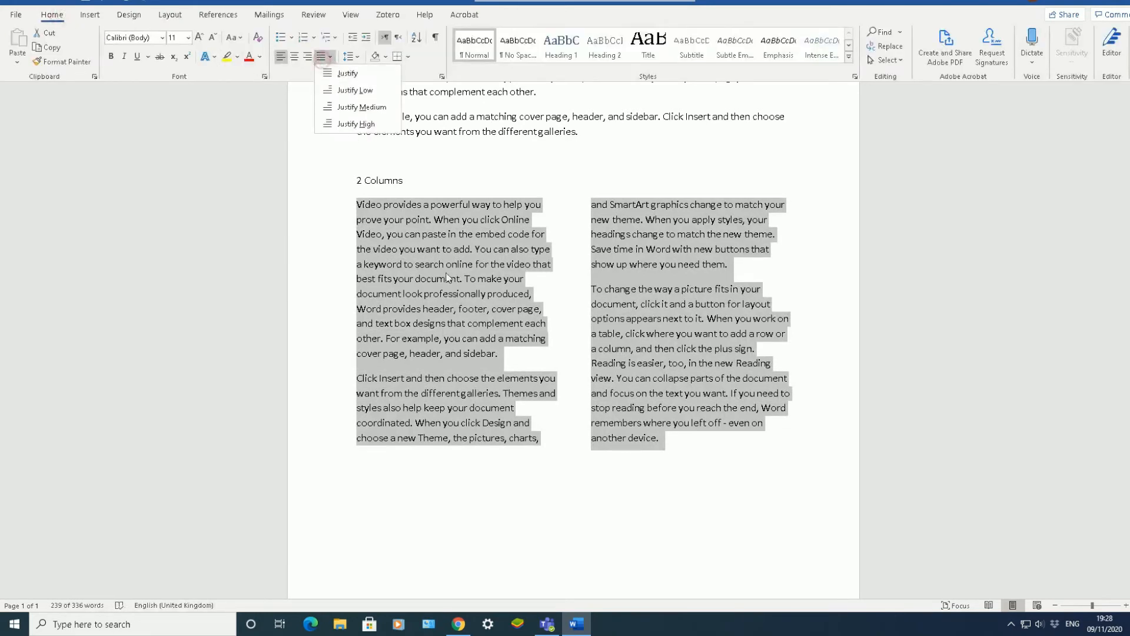
pyautogui.click(320, 56)
pyautogui.click(318, 55)
pyautogui.click(321, 59)
pyautogui.click(321, 58)
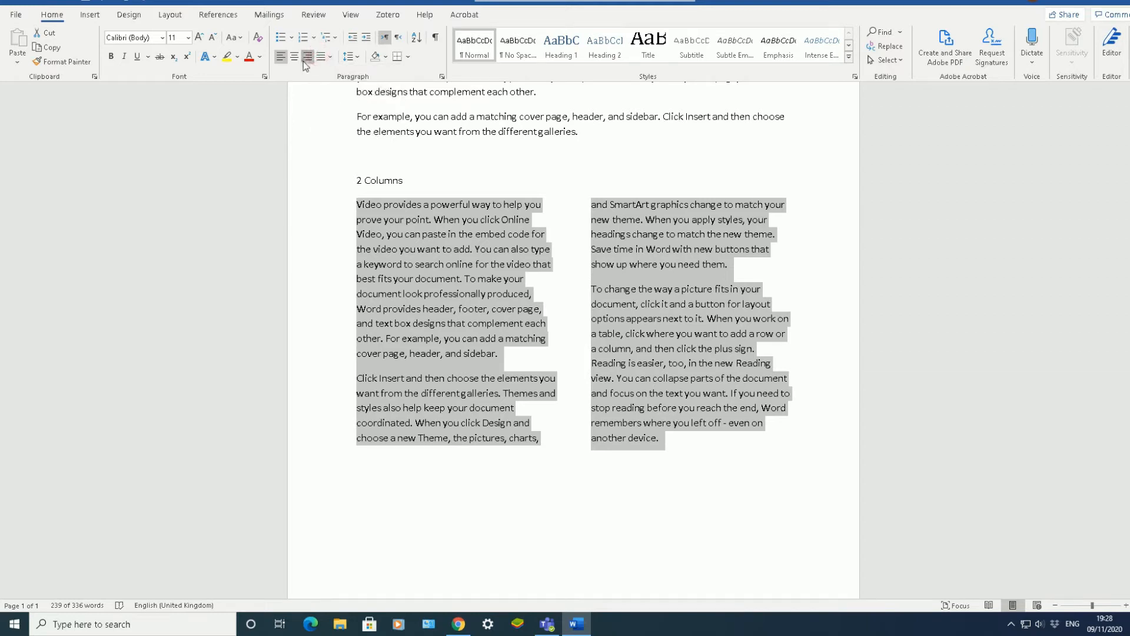
pyautogui.click(306, 59)
pyautogui.click(295, 56)
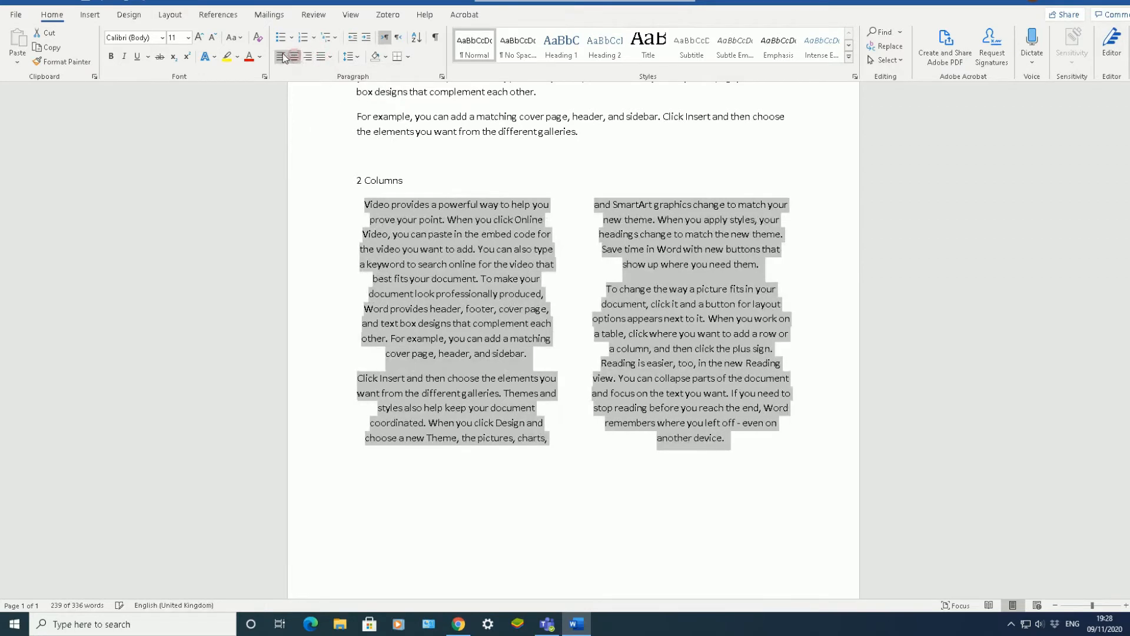
pyautogui.click(282, 57)
# Step: Justify the selected two-column paragraphs with the plain Justify option
pyautogui.click(330, 58)
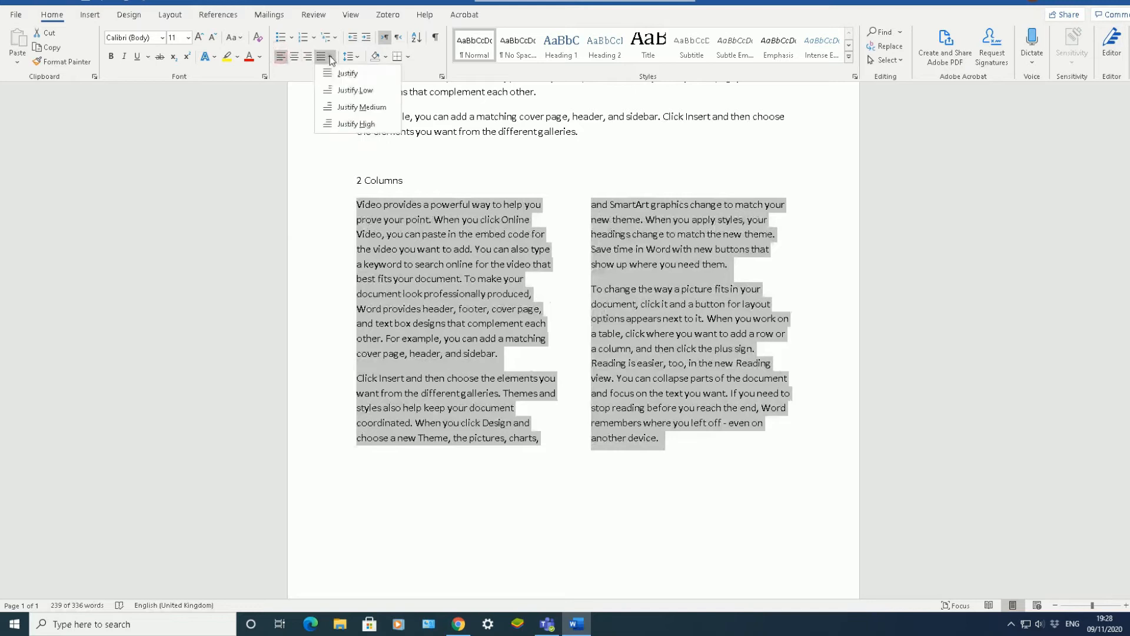
pyautogui.click(342, 75)
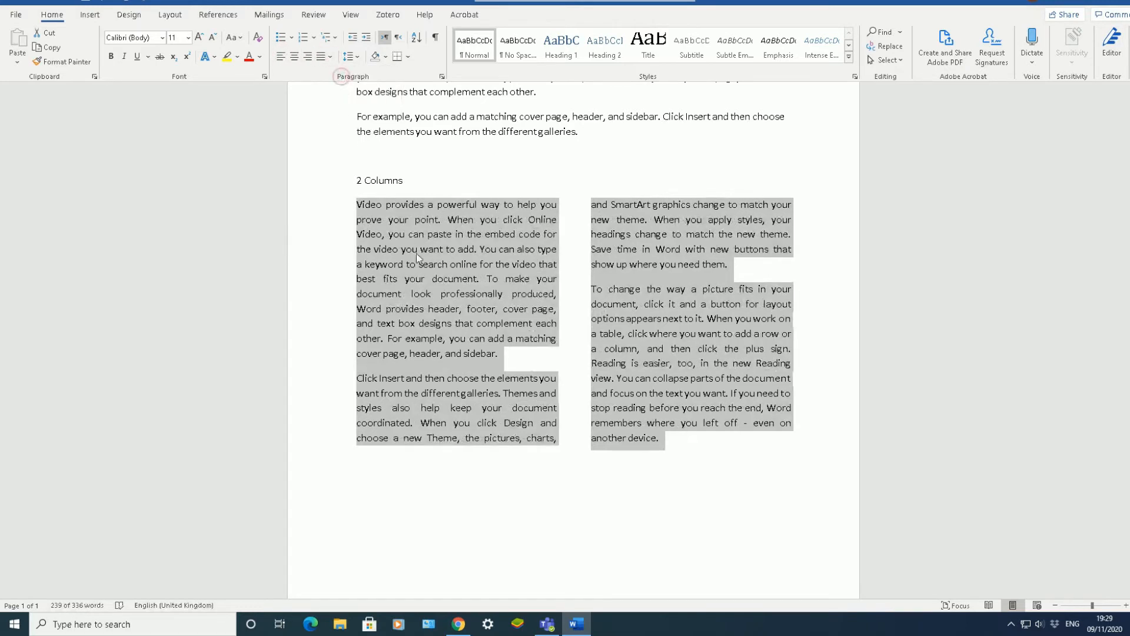
pyautogui.click(504, 309)
pyautogui.scroll(3, 606, 347)
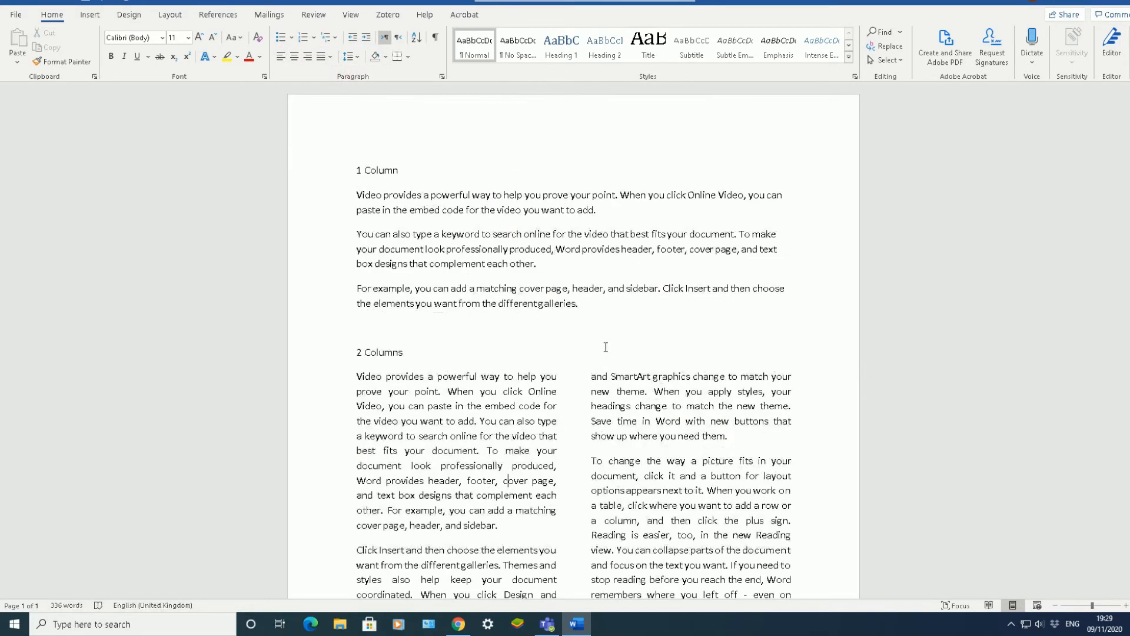
pyautogui.scroll(-3, 609, 338)
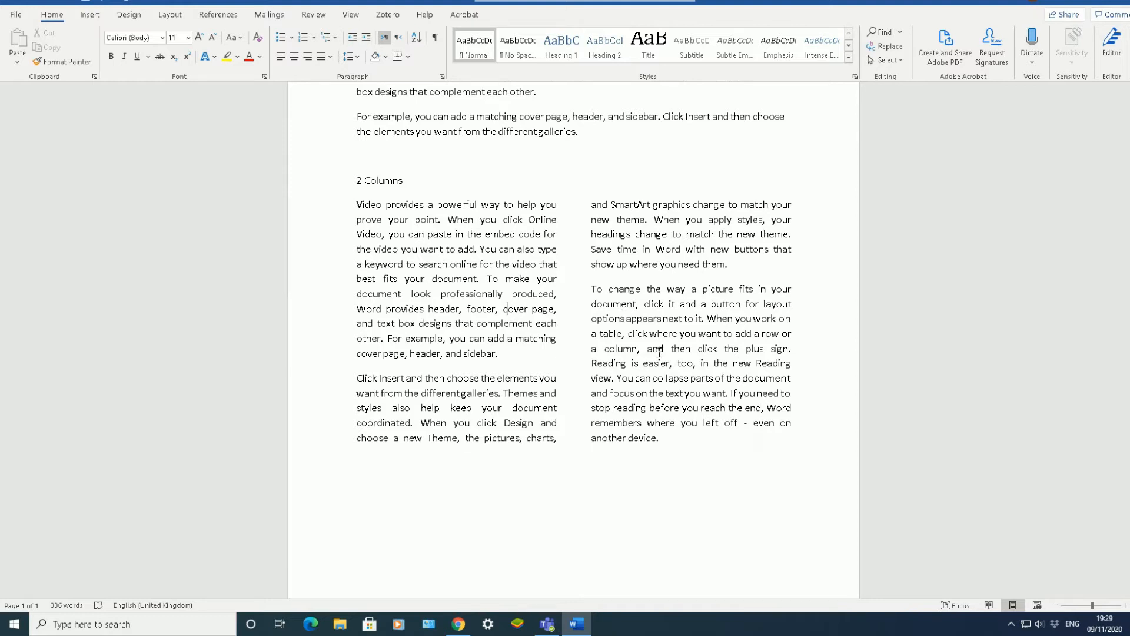
# Step: Select the justified paragraphs under the "2 Columns" heading and arrange them in three columns
pyautogui.moveTo(676, 445); pyautogui.dragTo(357, 205)
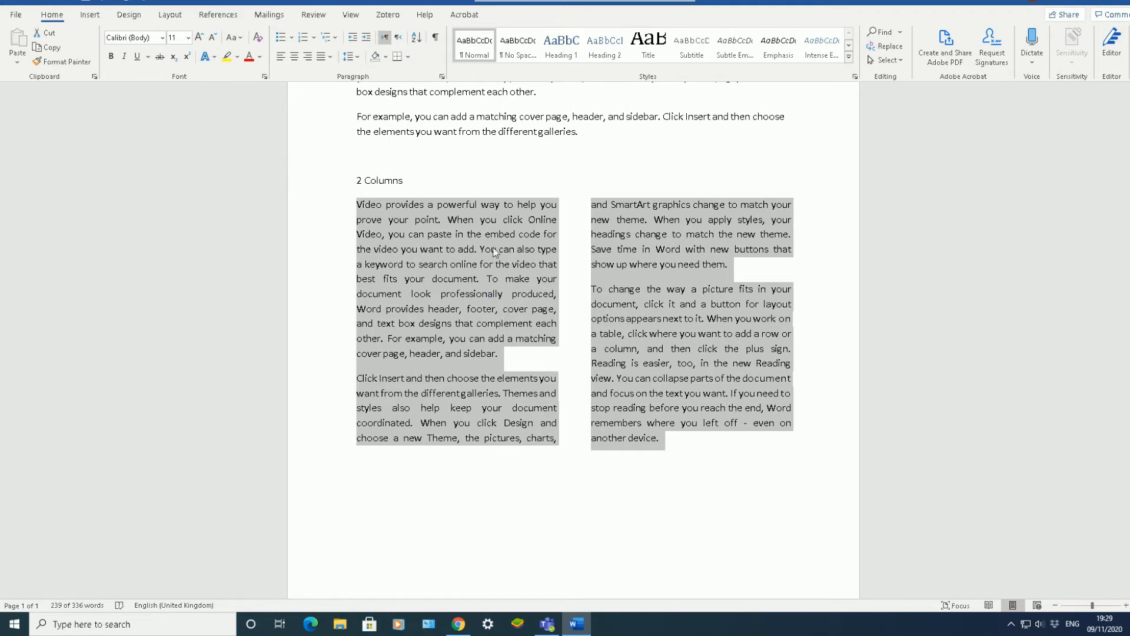
pyautogui.click(169, 16)
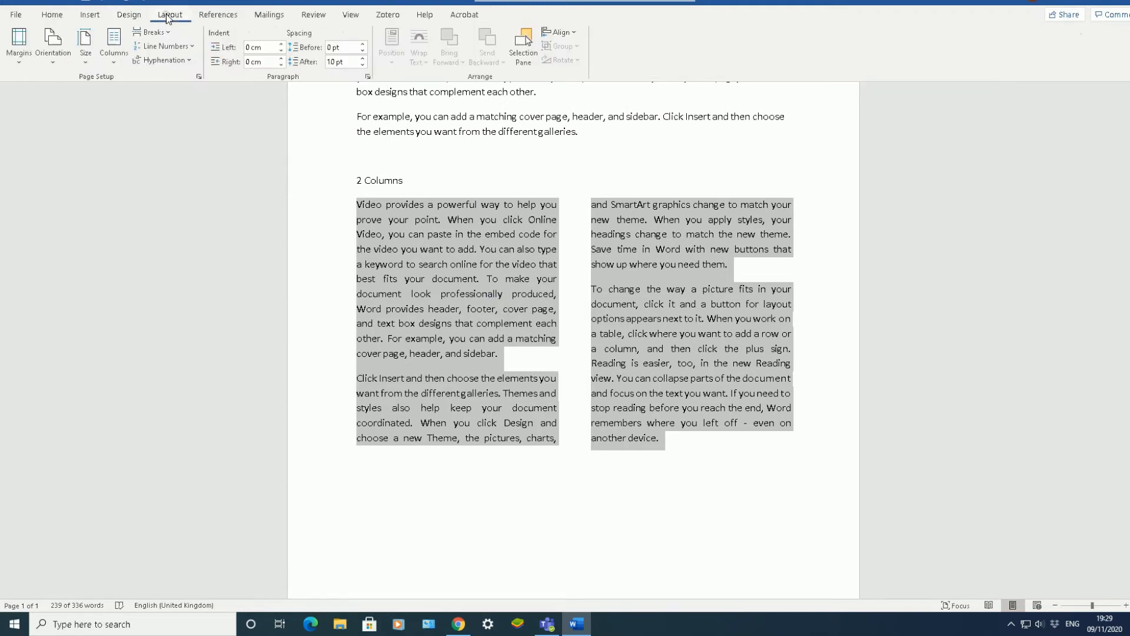
pyautogui.click(118, 60)
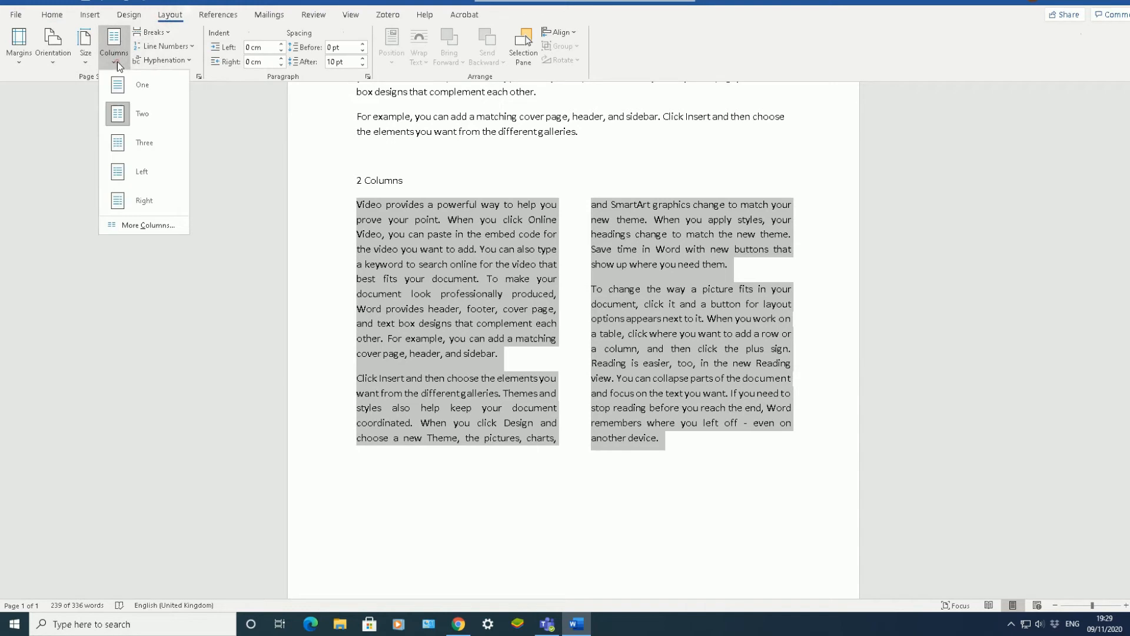
pyautogui.click(146, 148)
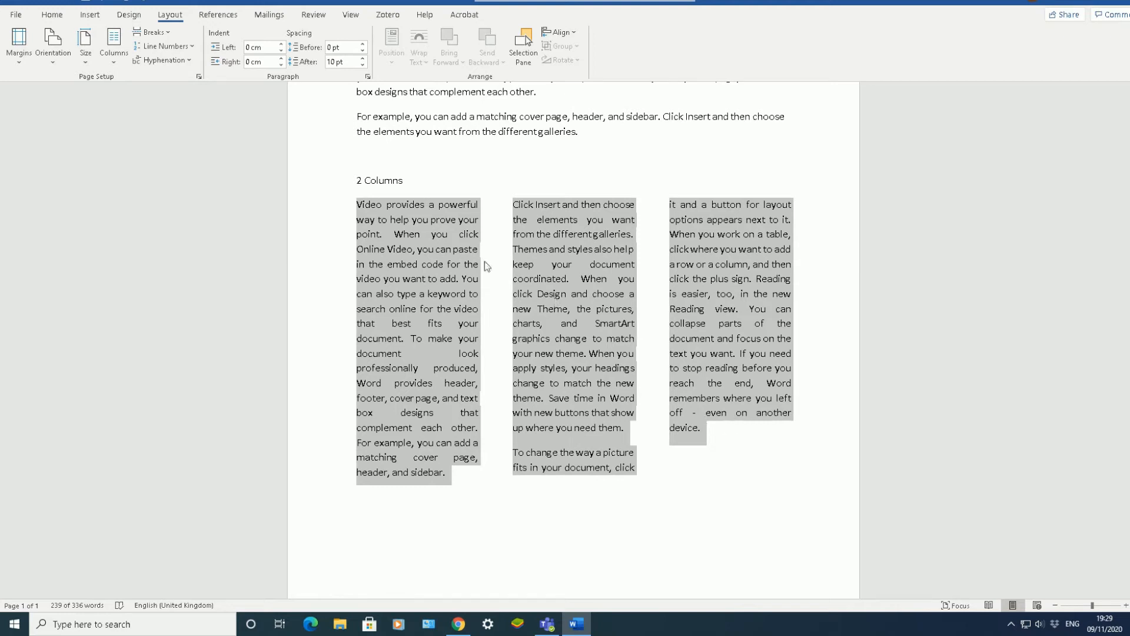
# Step: Try the Left column preset and the Right column preset on the selected paragraphs
pyautogui.click(119, 61)
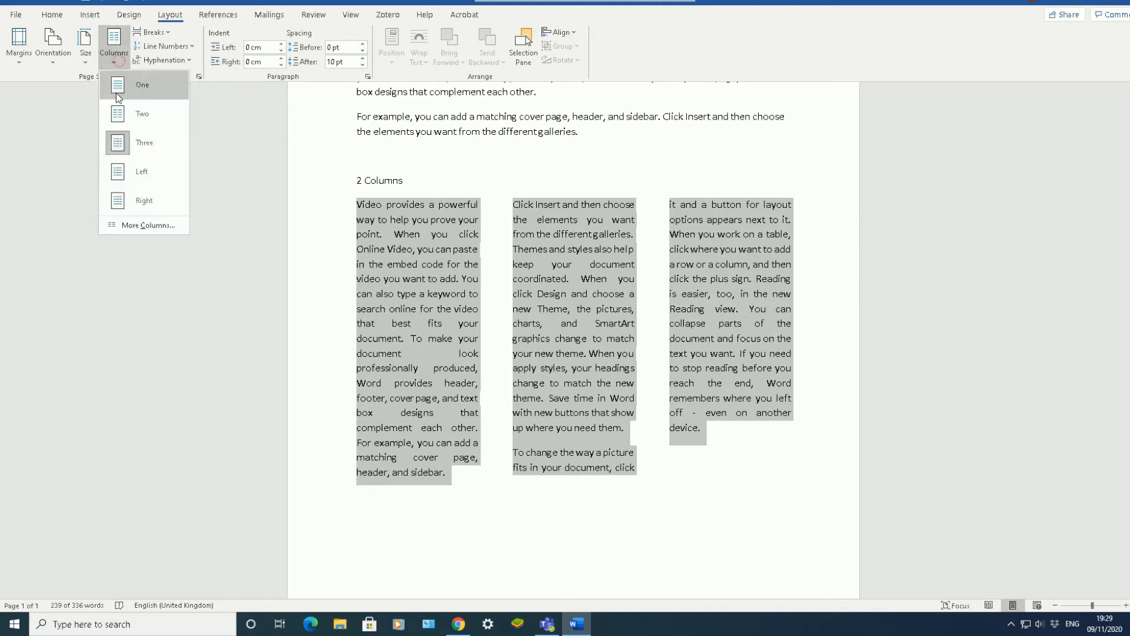
pyautogui.click(154, 178)
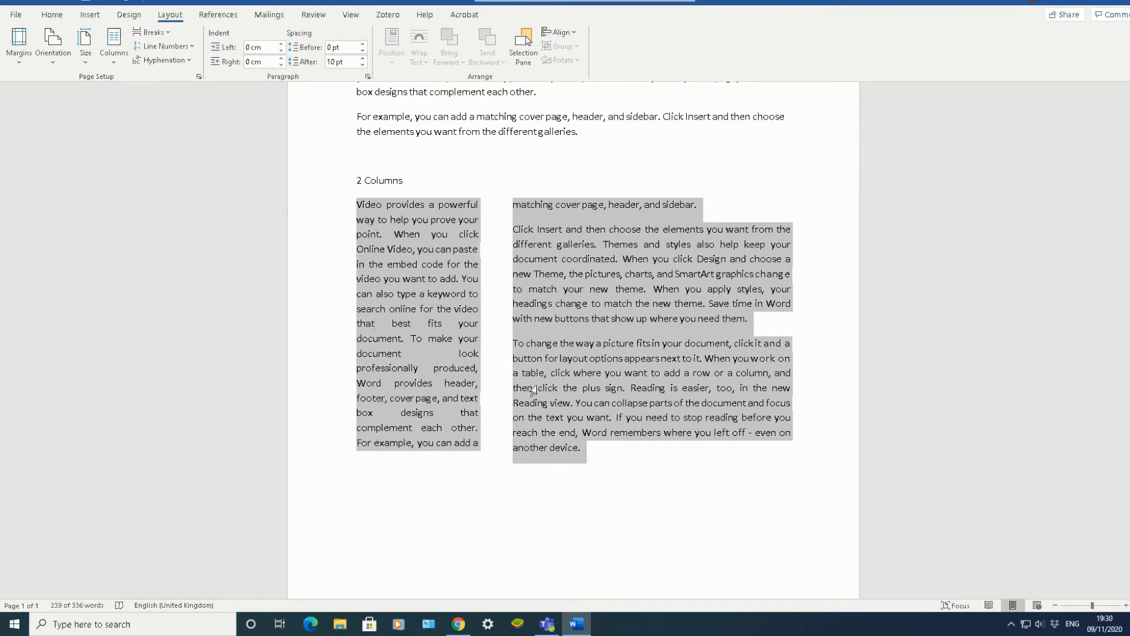
pyautogui.click(111, 64)
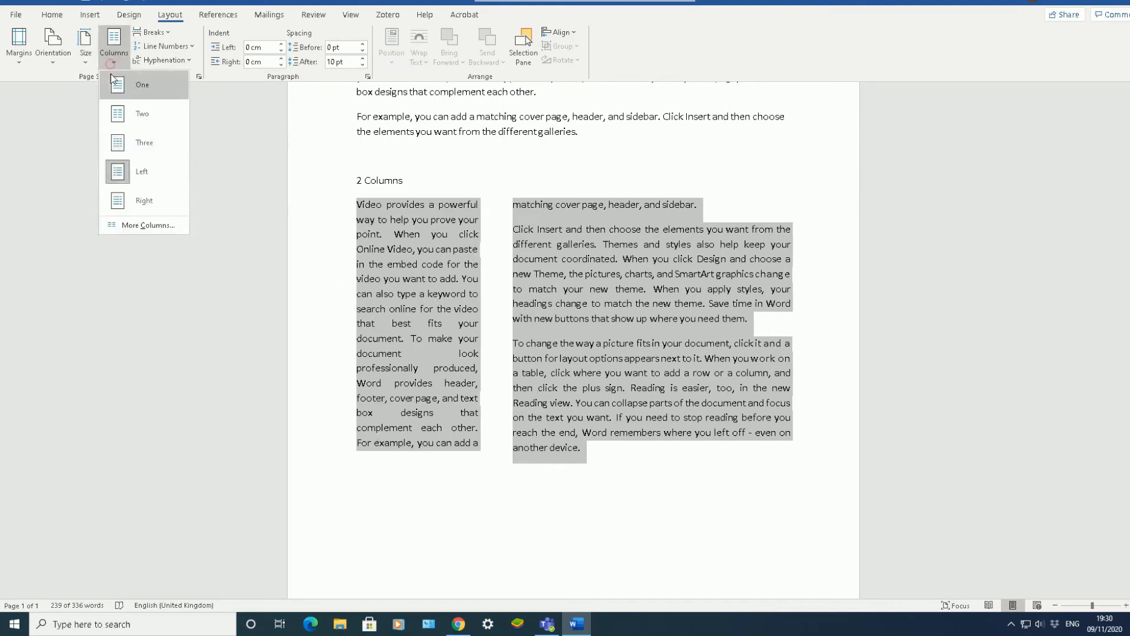
pyautogui.click(121, 201)
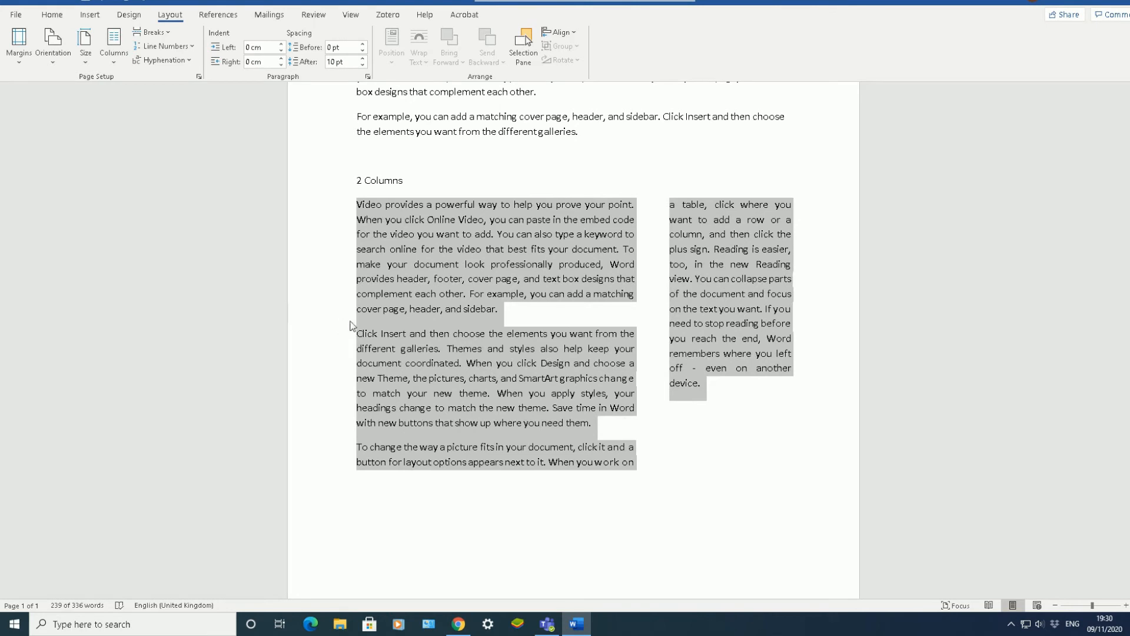
# Step: Review the detailed column number, width and spacing options for the selected text, and close them without changes
pyautogui.click(116, 61)
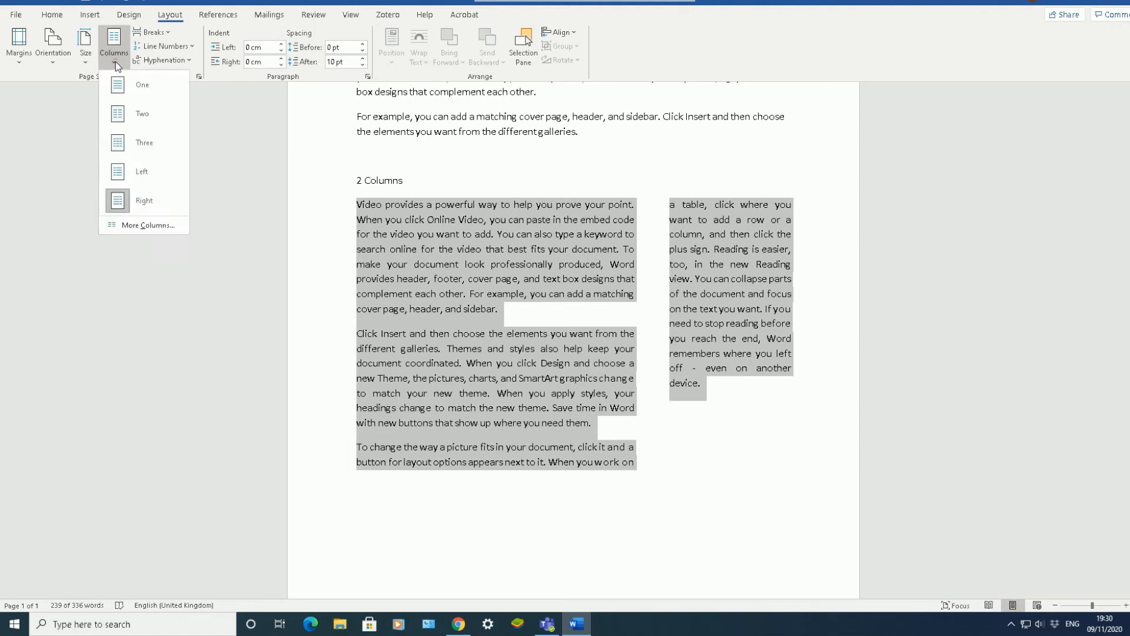
pyautogui.click(130, 226)
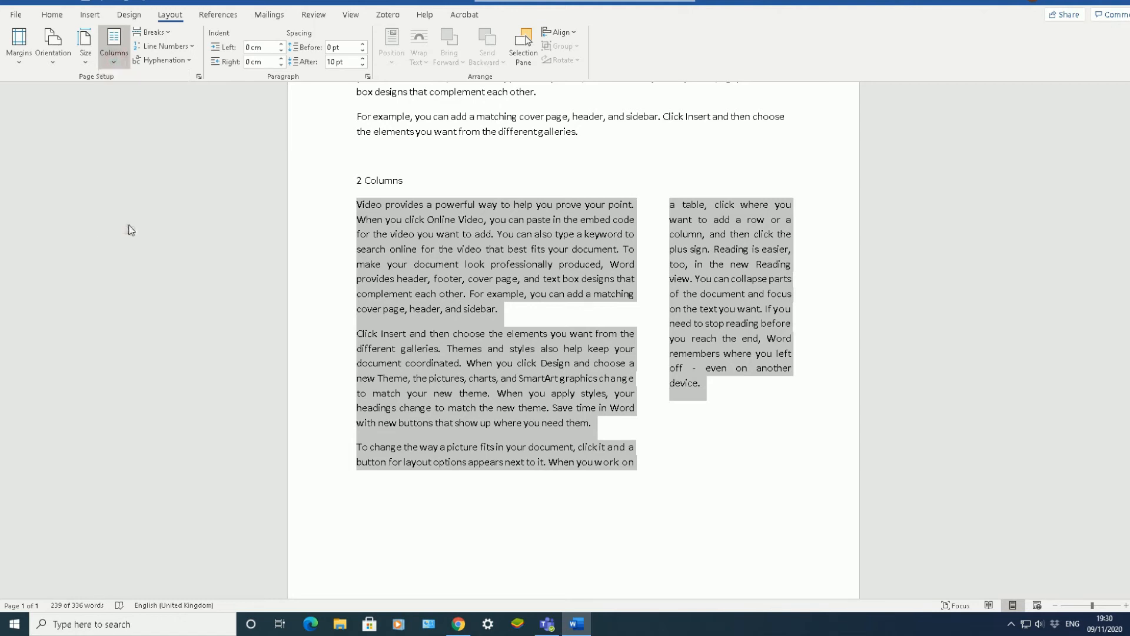
pyautogui.moveTo(598, 192); pyautogui.dragTo(590, 197)
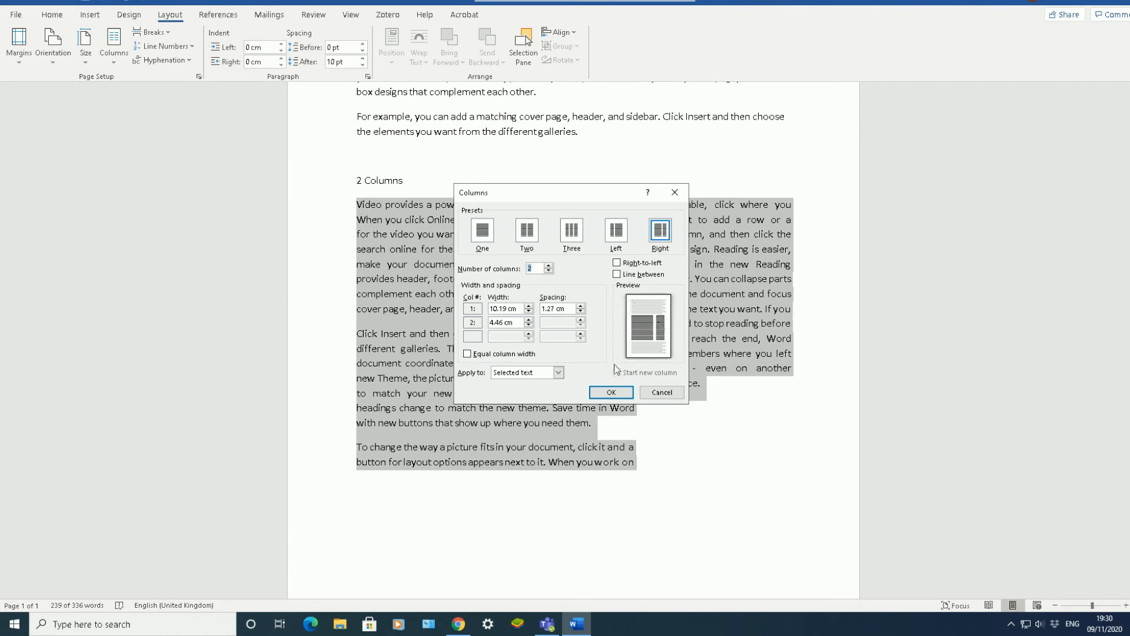
pyautogui.click(628, 399)
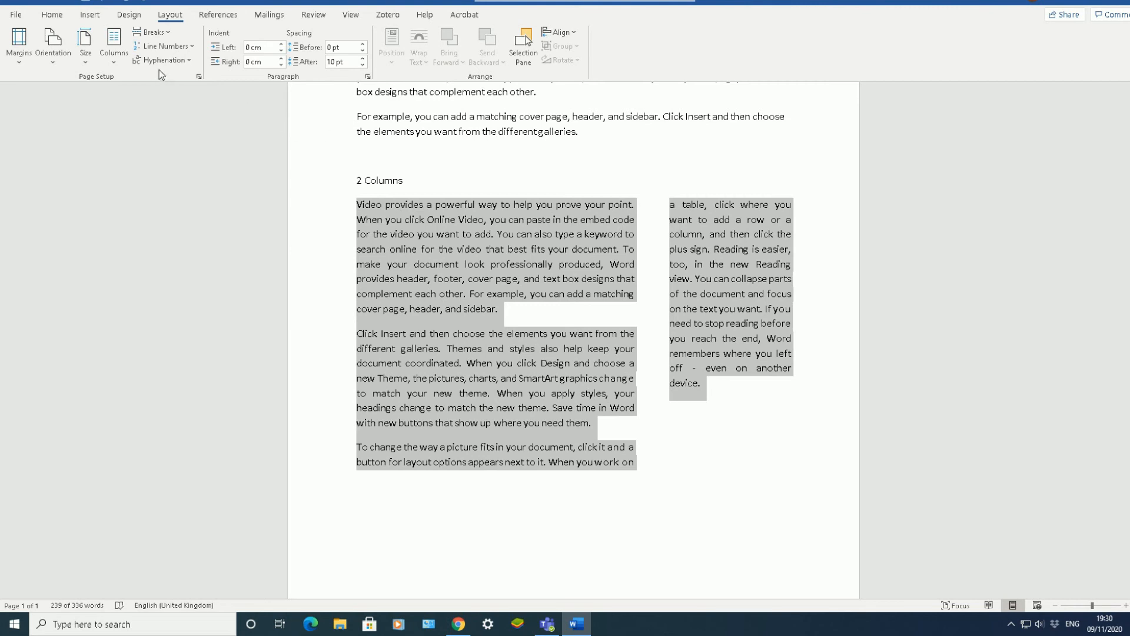
# Step: Set the selected paragraphs to one column, then to two equal columns
pyautogui.click(115, 56)
pyautogui.click(125, 86)
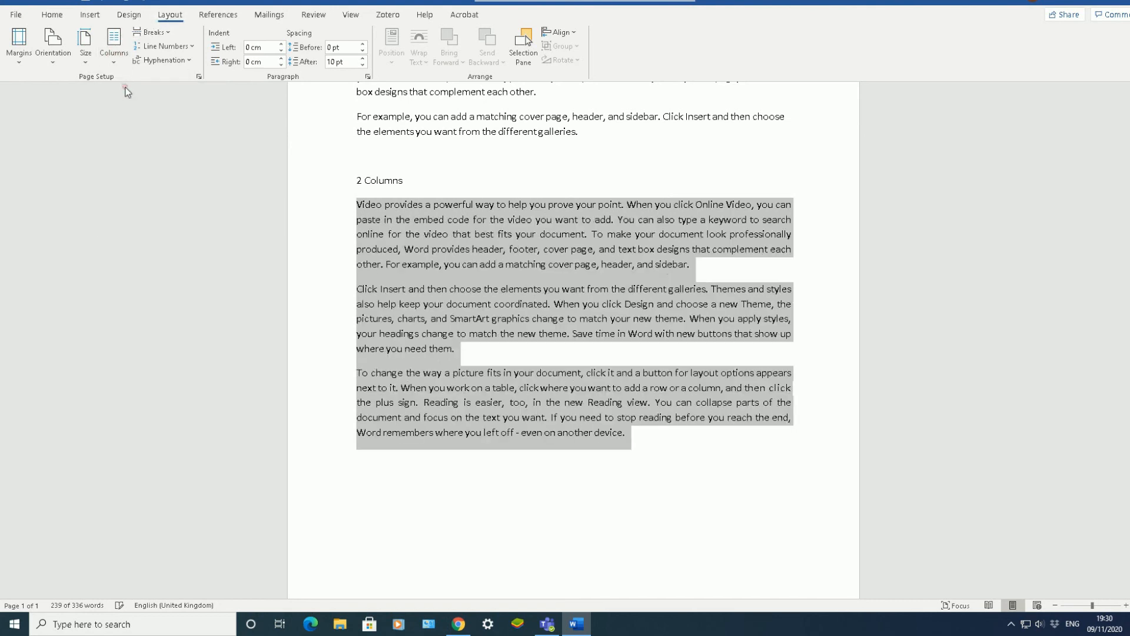
pyautogui.click(115, 62)
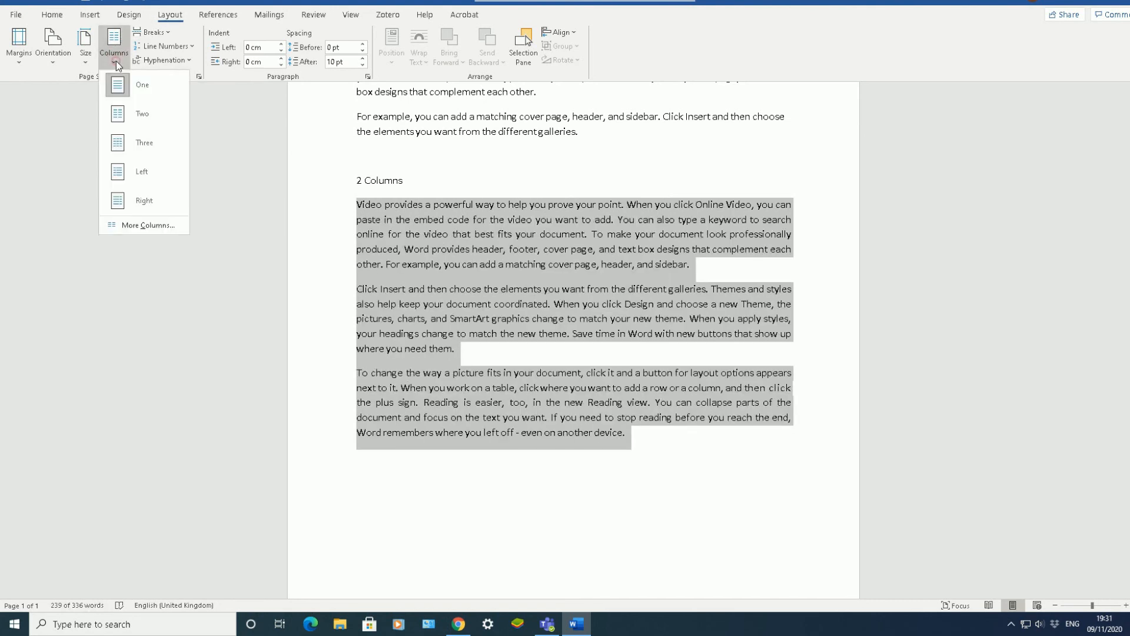
pyautogui.click(126, 113)
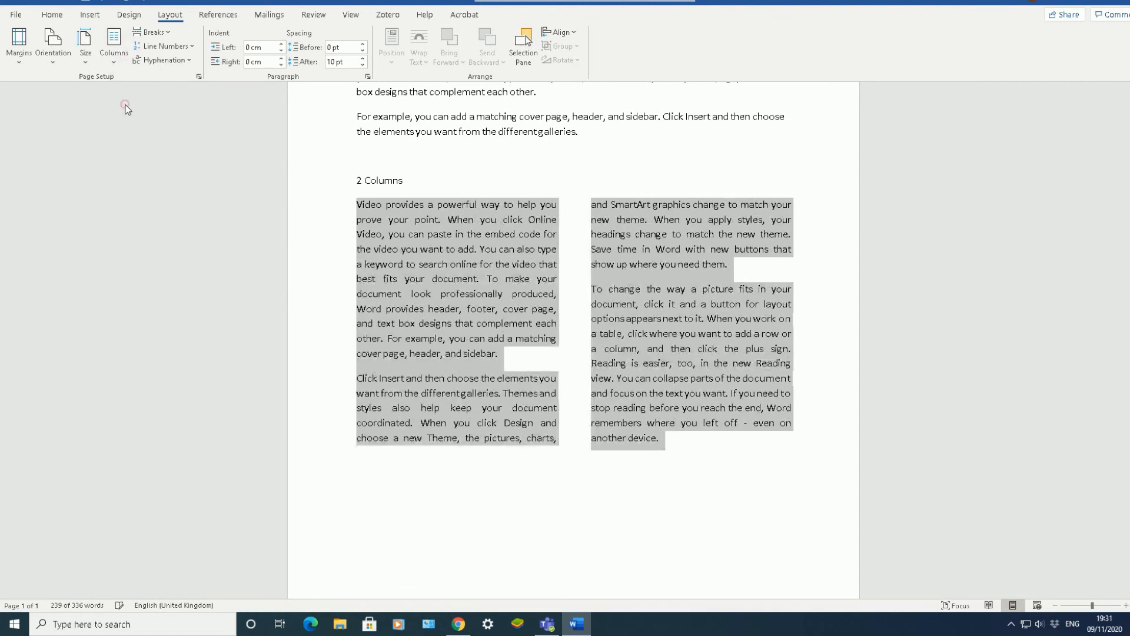
# Step: Set the selected paragraphs to the Three columns preset
pyautogui.click(118, 61)
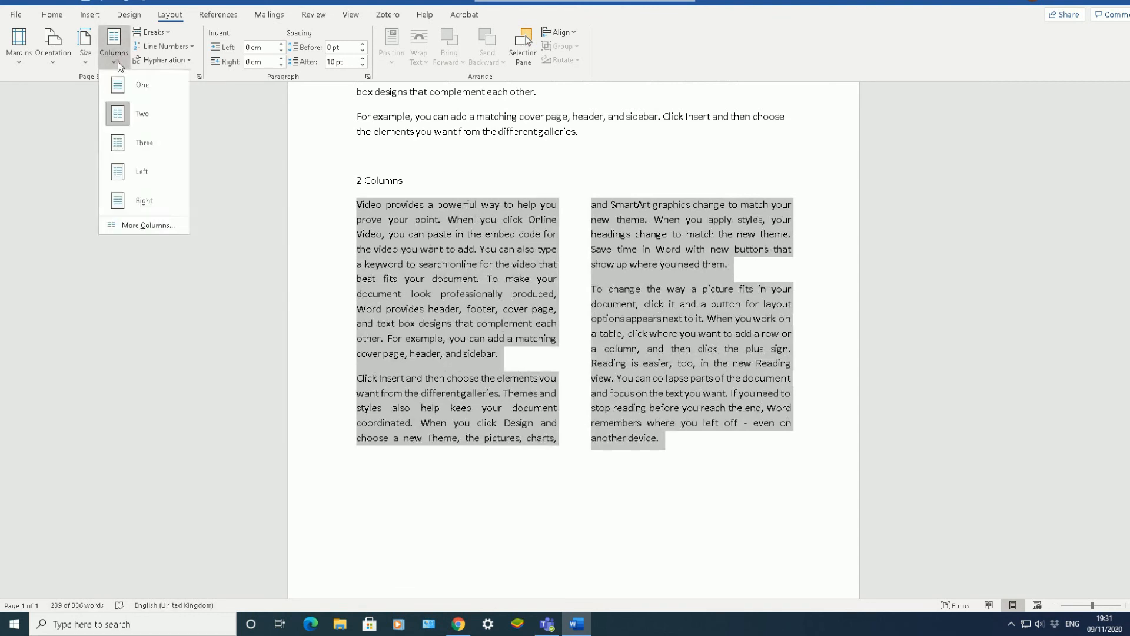
pyautogui.click(126, 140)
pyautogui.scroll(4, 532, 285)
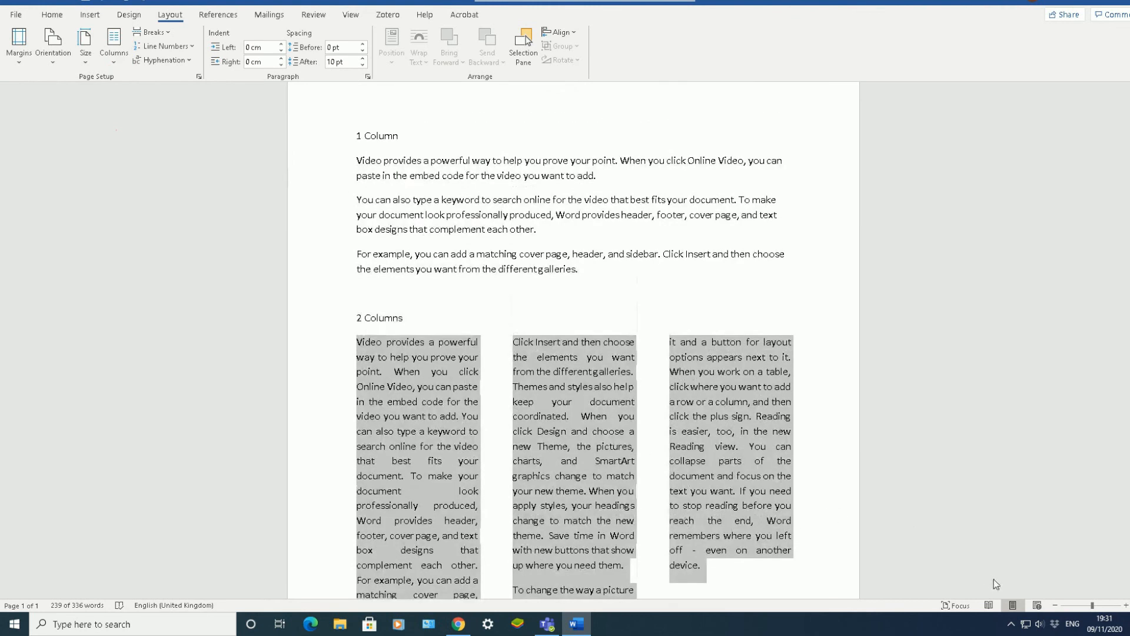
pyautogui.click(1011, 623)
pyautogui.click(998, 581)
pyautogui.click(1115, 592)
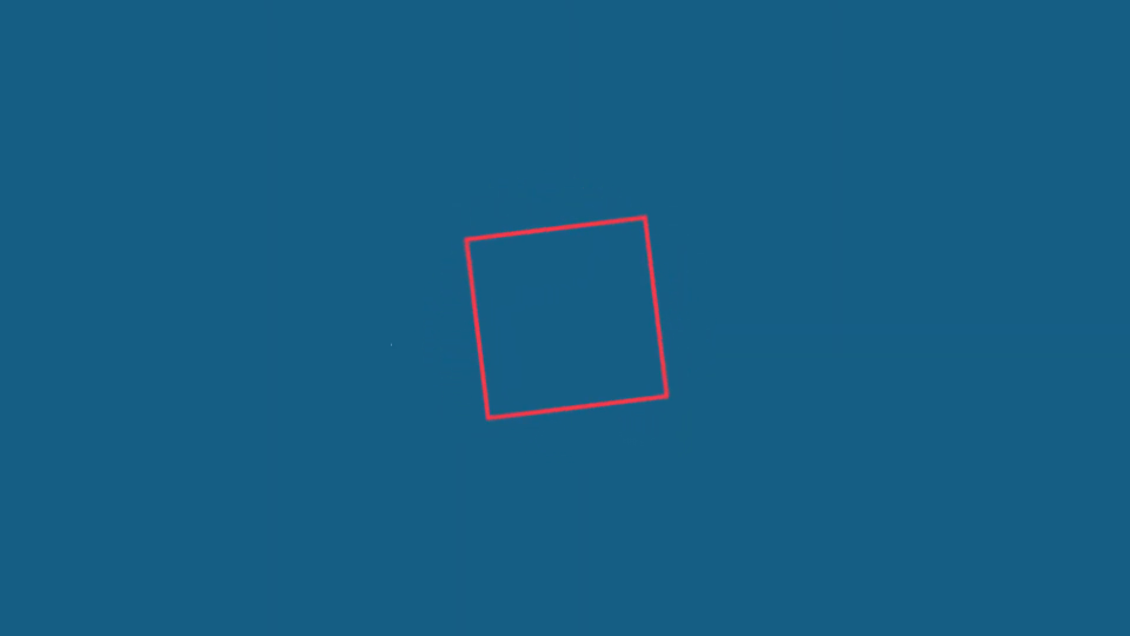